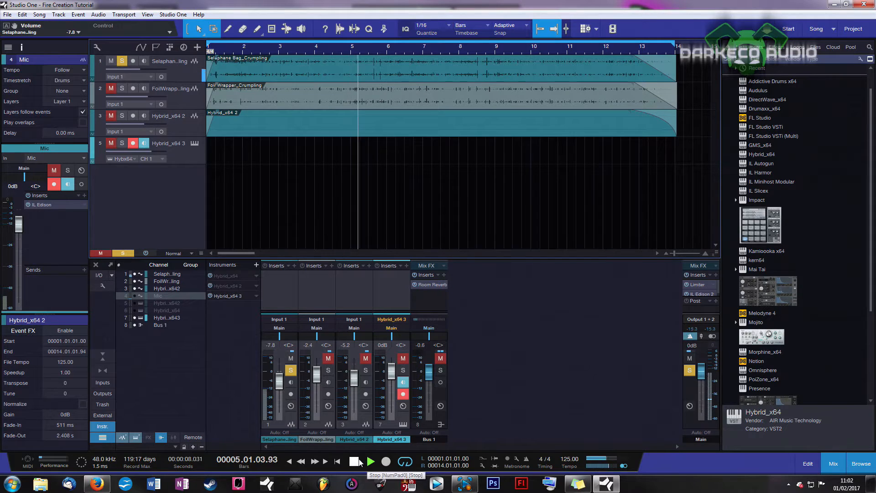
# Stop playback, solo the Foil Wrapper_Crumpling track in place of the Selaphane Bag track, and audition it from the song start.
pyautogui.click(355, 461)
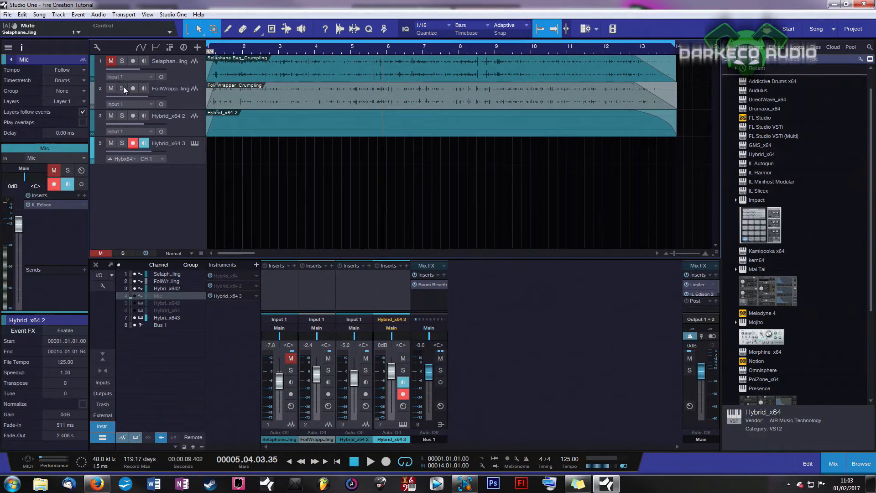
pyautogui.click(122, 89)
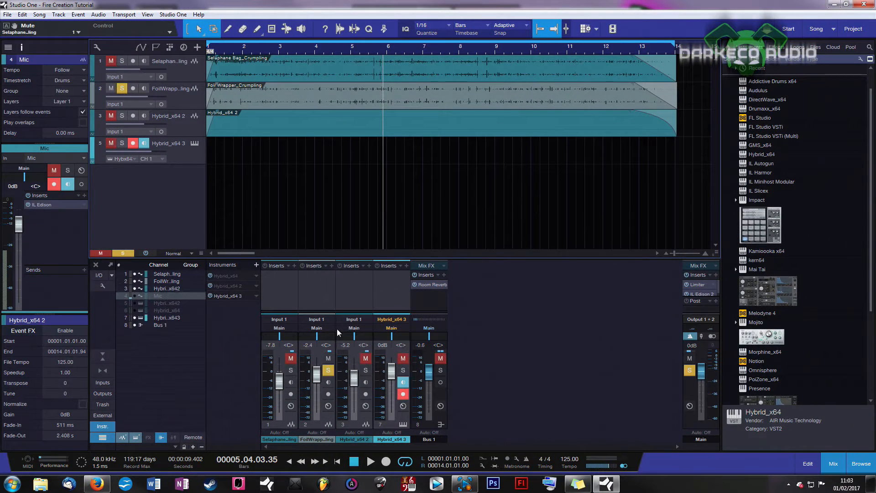
pyautogui.press('Home')
pyautogui.press('space')
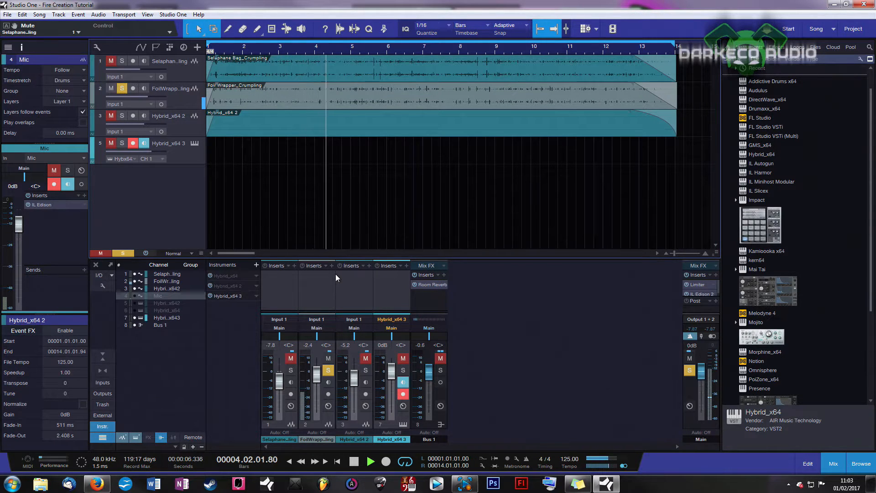
pyautogui.click(353, 461)
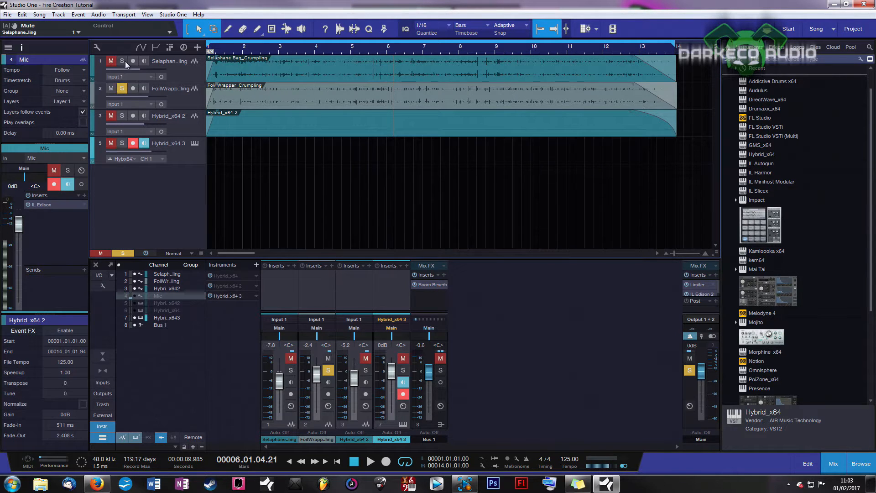
# Unmute and solo the Selaphane Bag_Crumpling track alongside the foil track and audition both from the song start.
pyautogui.click(291, 358)
pyautogui.click(291, 370)
pyautogui.click(338, 461)
pyautogui.click(370, 462)
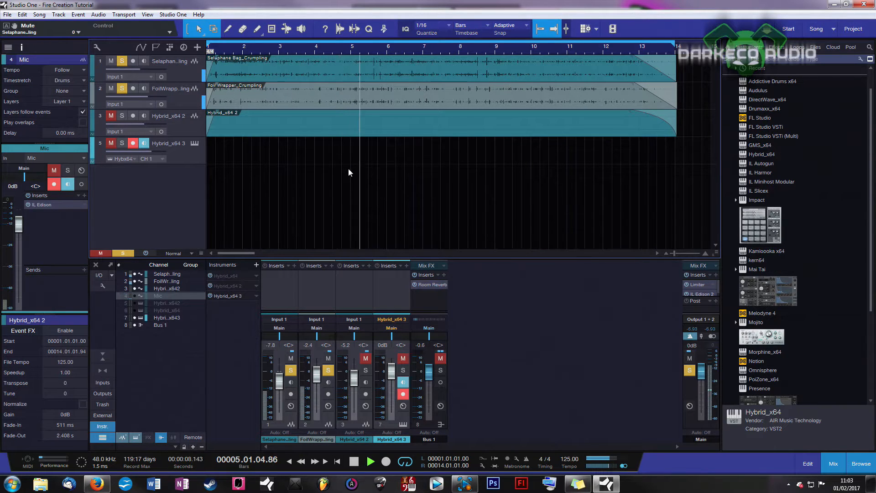
pyautogui.press('space')
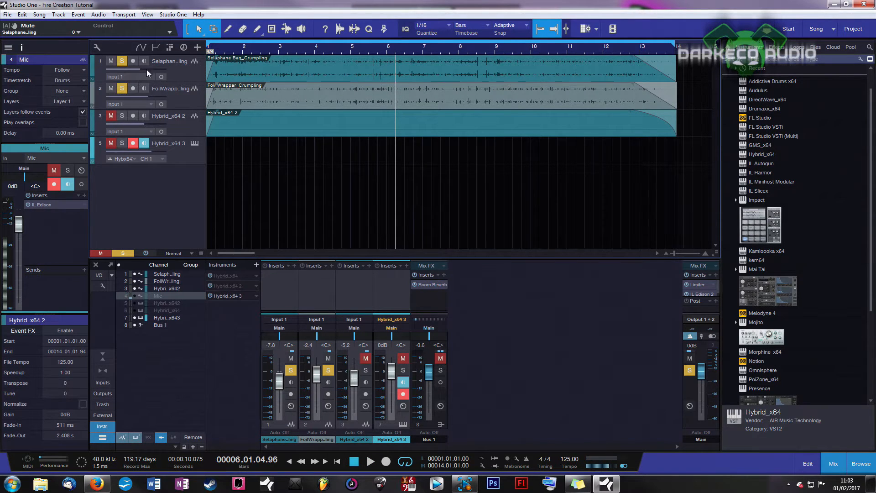
# Lower the Selaphane Bag_Crumpling track's volume to -24.0 dB, checking it against the foil track during playback.
pyautogui.moveTo(141, 68); pyautogui.dragTo(149, 72)
pyautogui.moveTo(146, 71)
pyautogui.moveTo(146, 70); pyautogui.dragTo(140, 70)
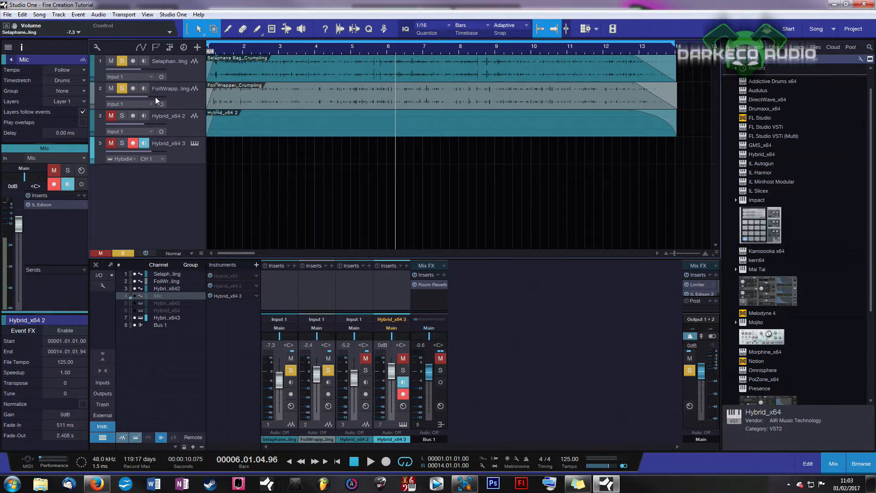
pyautogui.click(178, 103)
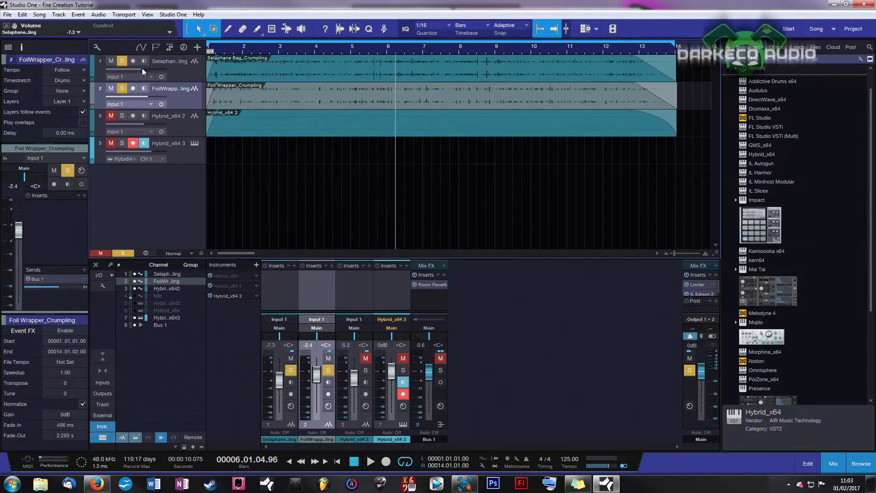
pyautogui.moveTo(143, 69)
pyautogui.moveTo(141, 70); pyautogui.dragTo(129, 68)
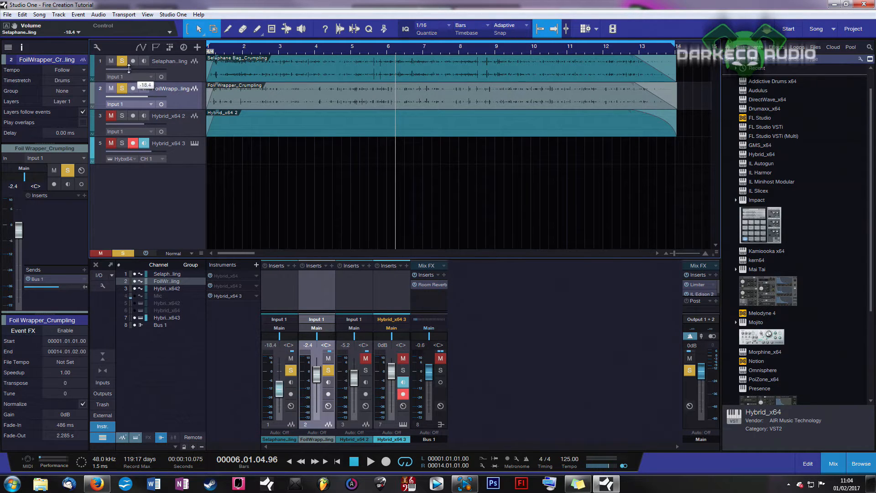
pyautogui.click(371, 461)
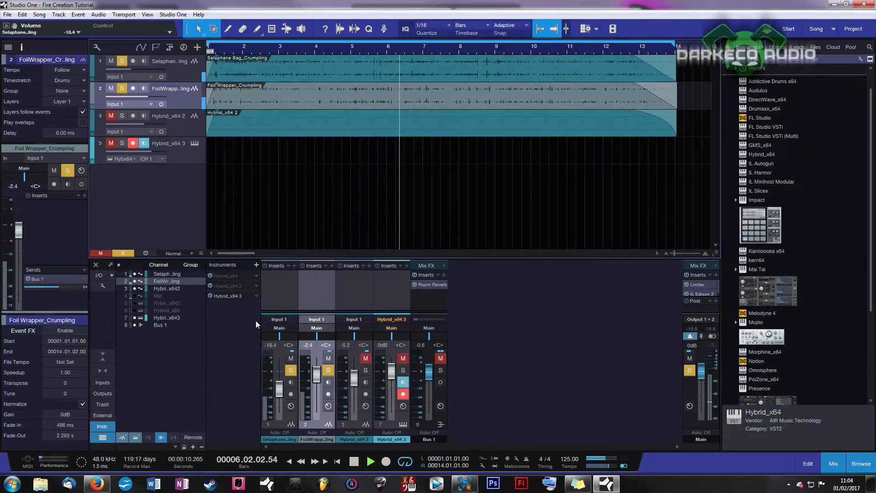
pyautogui.moveTo(130, 67); pyautogui.dragTo(126, 70)
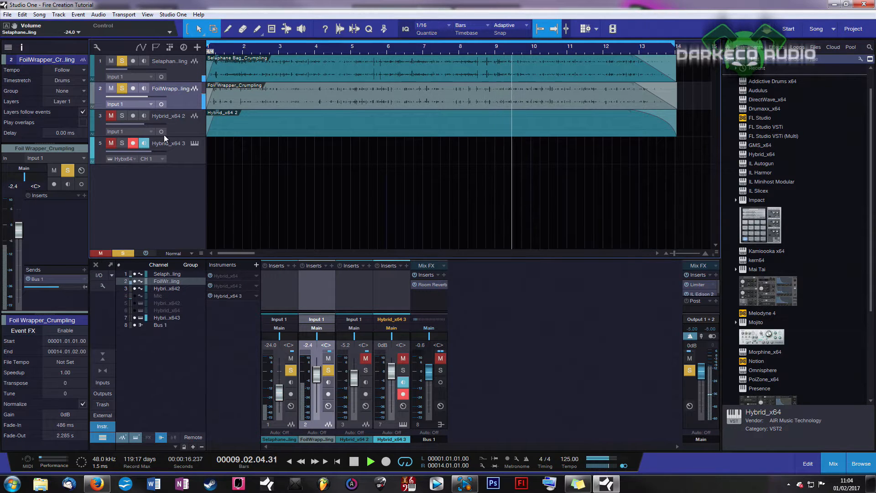
pyautogui.click(354, 461)
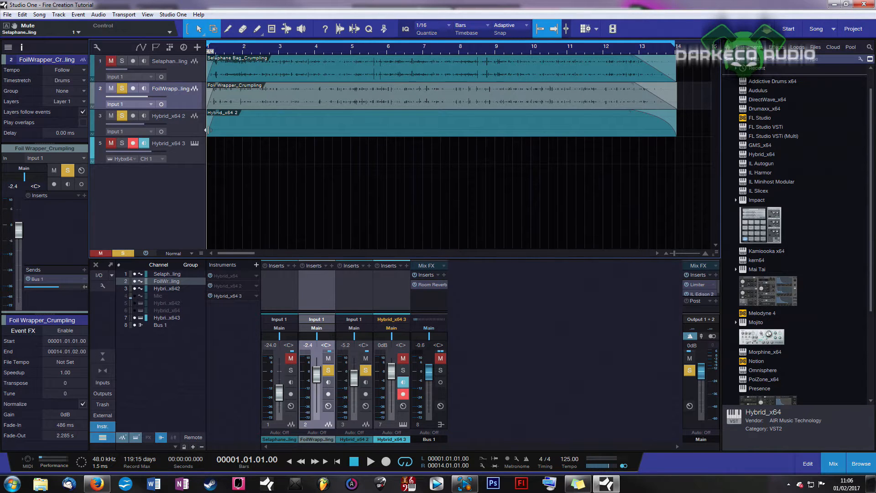
# Unsolo the foil wrapper and Hybrid_x64 2 tracks and open the instrument editor of the Hybrid_x64 3 track.
pyautogui.click(122, 89)
pyautogui.click(122, 116)
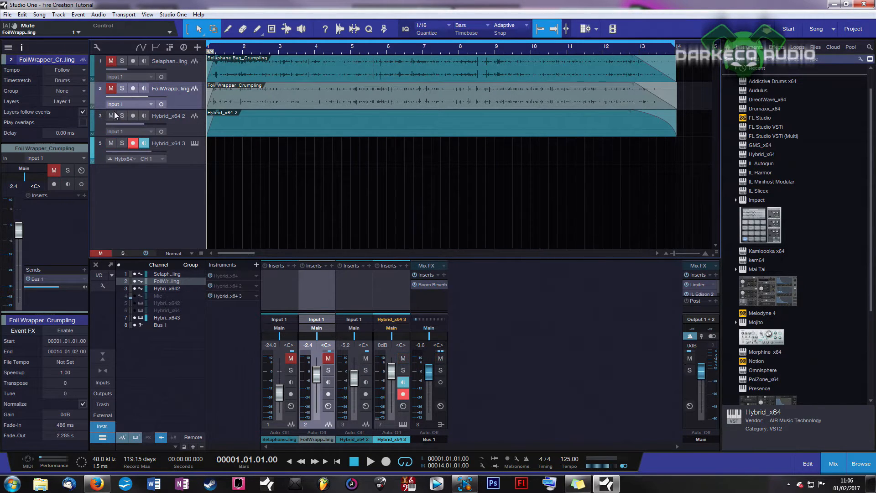
pyautogui.click(165, 151)
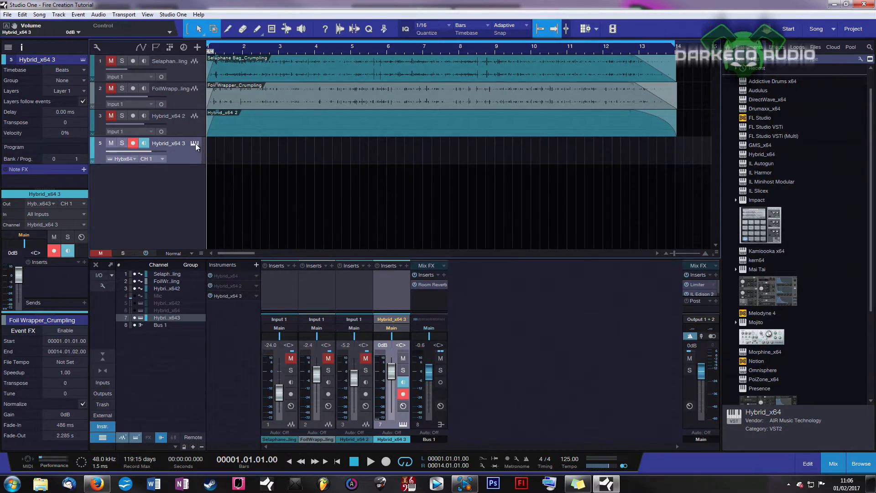
pyautogui.click(195, 144)
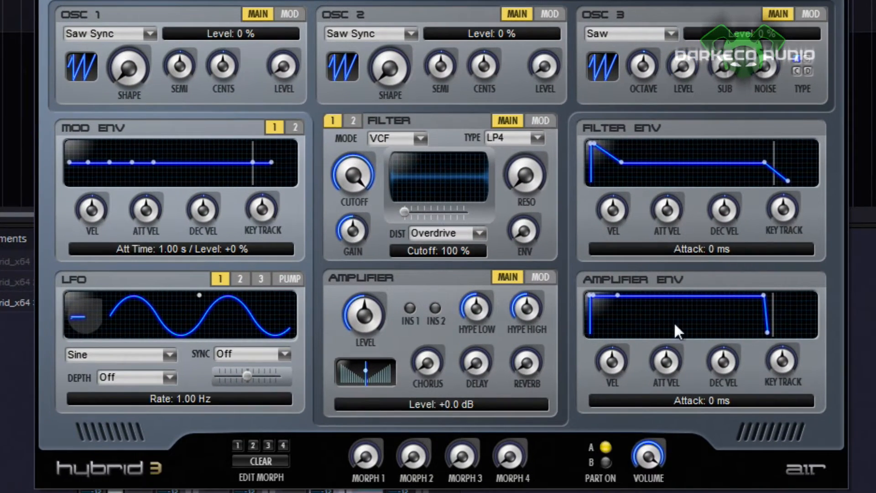
# Raise oscillator 3's noise level to 100 % and lower the filter cutoff to 34 %.
pyautogui.moveTo(765, 68); pyautogui.dragTo(766, 27)
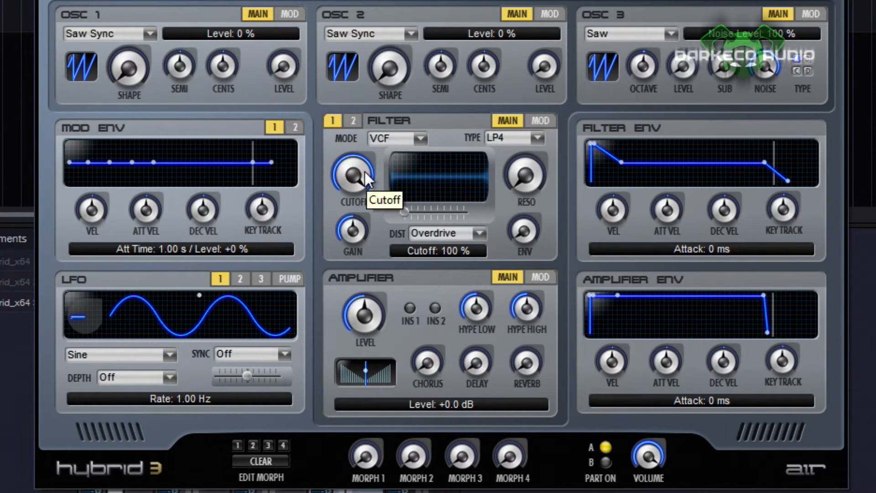
pyautogui.moveTo(357, 171); pyautogui.dragTo(365, 255)
pyautogui.moveTo(365, 183); pyautogui.dragTo(363, 139)
pyautogui.moveTo(352, 177); pyautogui.dragTo(366, 302)
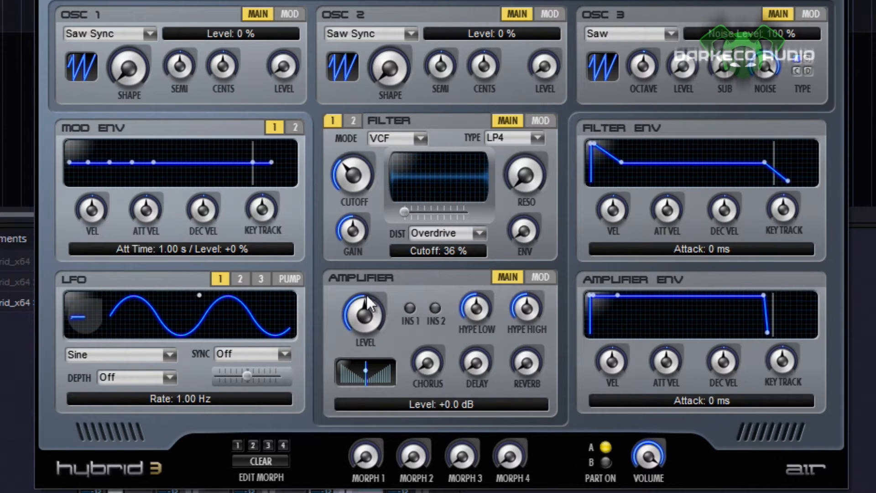
pyautogui.moveTo(362, 183); pyautogui.dragTo(362, 187)
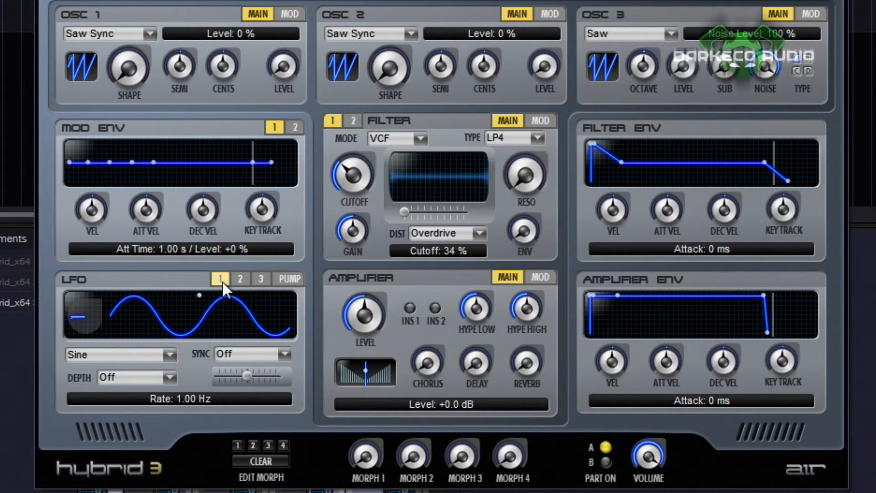
# Set LFO 1's waveform to Random and assign LFO1 to modulate the filter cutoff at +18.8 %.
pyautogui.click(166, 355)
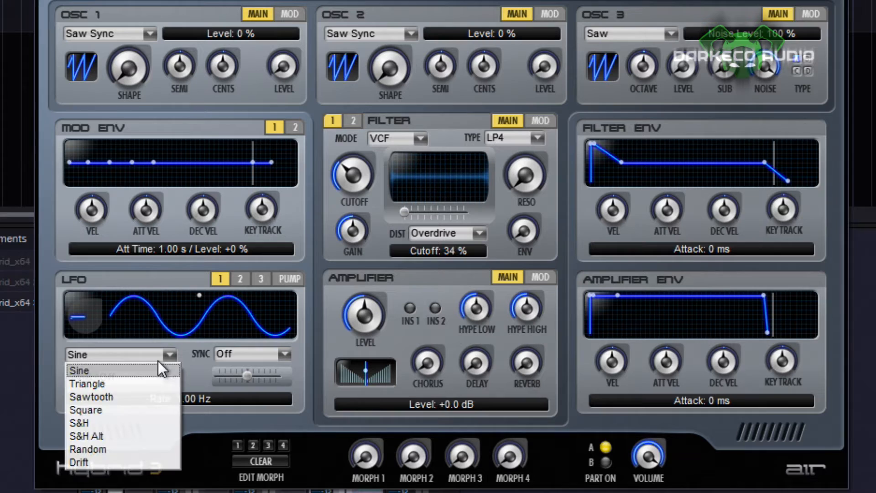
pyautogui.click(132, 448)
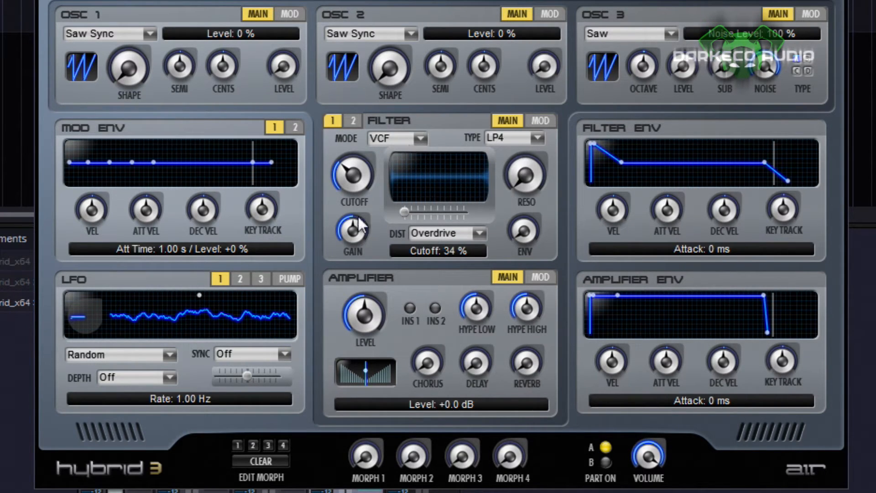
pyautogui.click(546, 120)
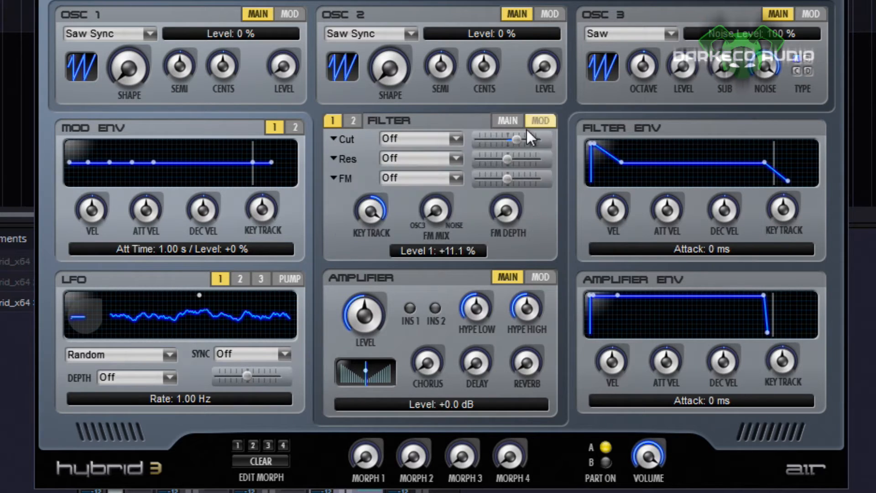
pyautogui.click(444, 139)
pyautogui.click(431, 167)
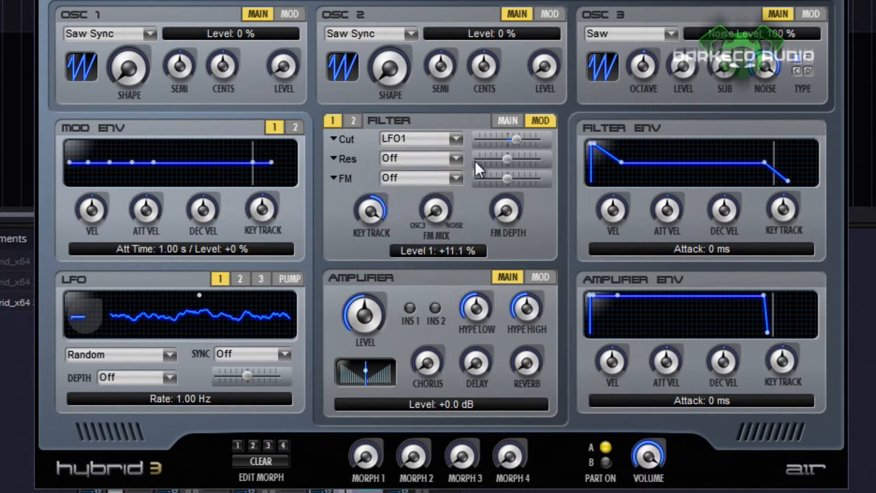
pyautogui.moveTo(515, 142); pyautogui.dragTo(550, 144)
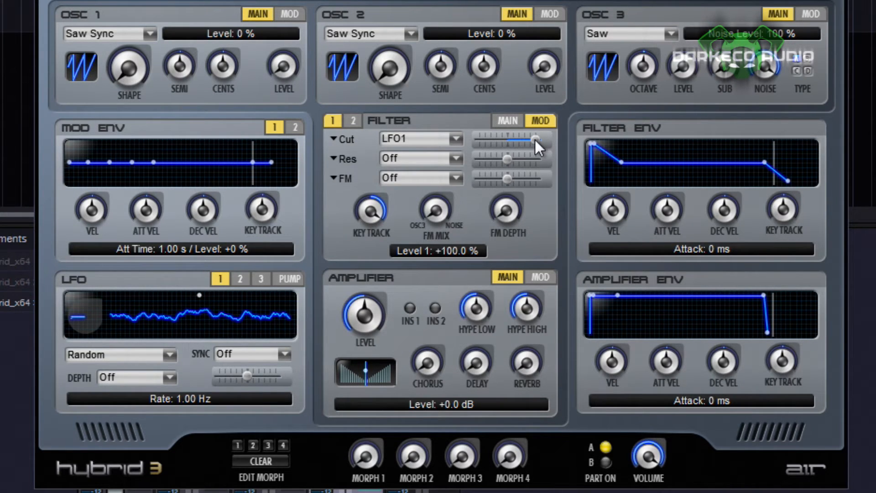
pyautogui.moveTo(534, 139); pyautogui.dragTo(513, 144)
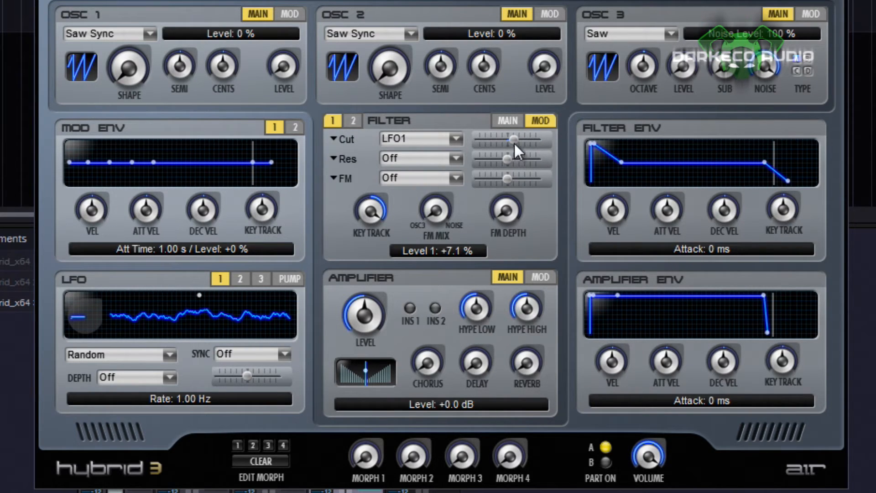
pyautogui.moveTo(514, 141); pyautogui.dragTo(516, 140)
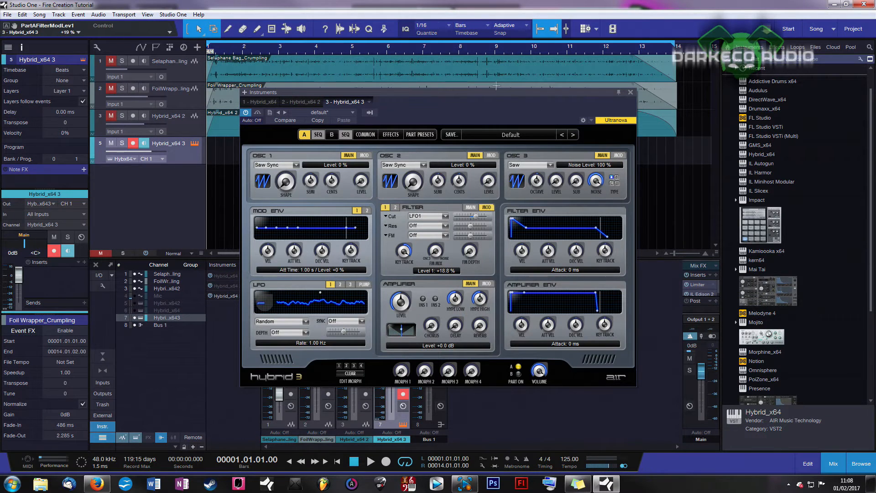
# Raise the soloed Hybrid_x64 2 track's volume to -1.6 dB during playback and close the instrument window.
pyautogui.moveTo(485, 93); pyautogui.dragTo(475, 276)
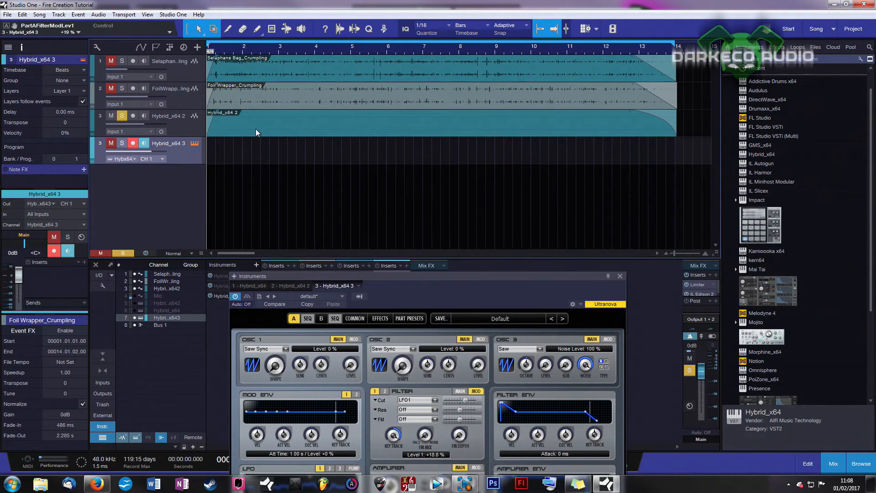
pyautogui.moveTo(377, 281); pyautogui.dragTo(487, 313)
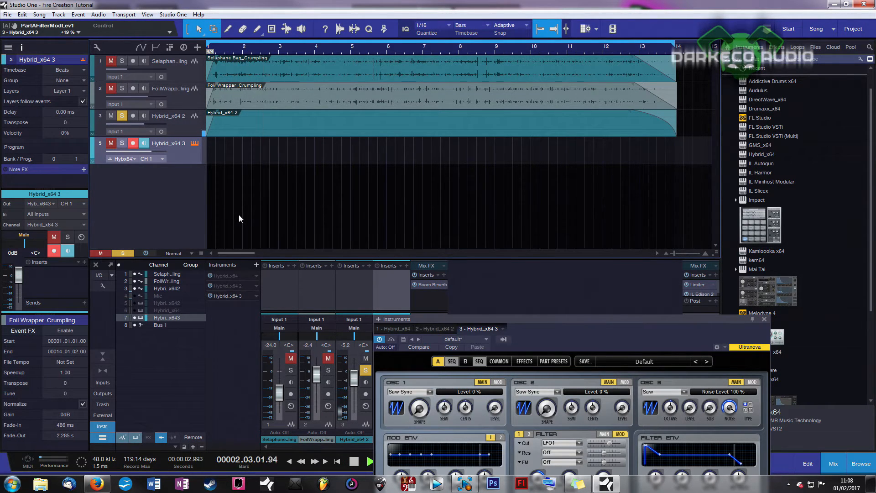
pyautogui.moveTo(146, 124); pyautogui.dragTo(158, 123)
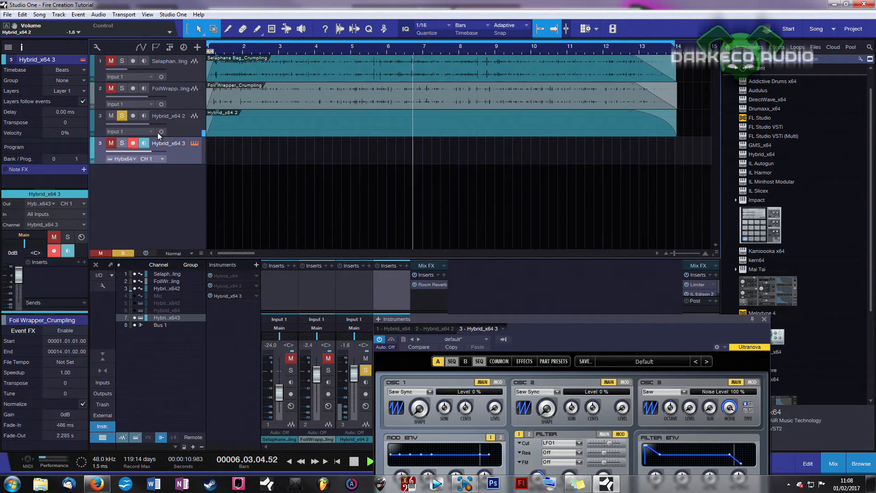
pyautogui.moveTo(771, 319); pyautogui.dragTo(396, 158)
pyautogui.click(359, 147)
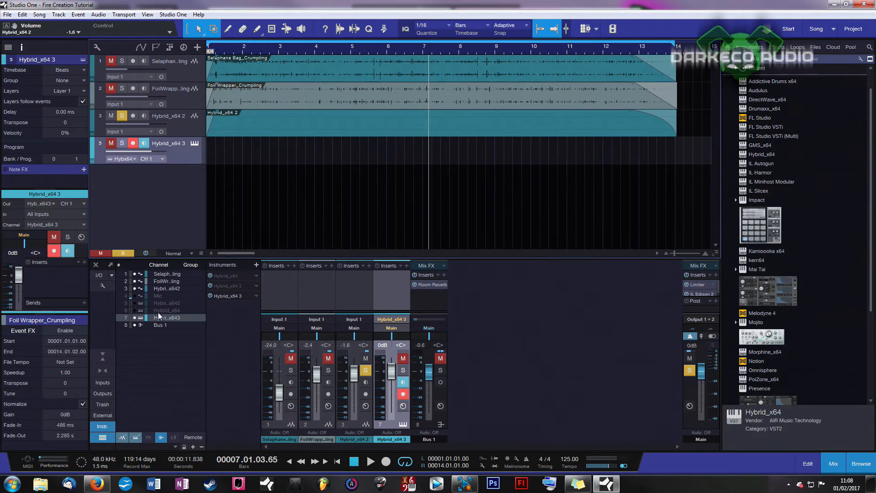
pyautogui.click(171, 126)
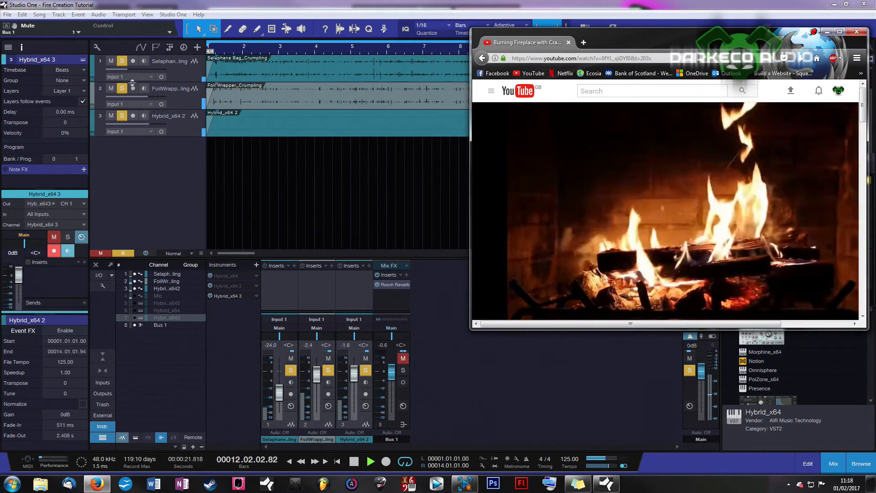
# Balance the Hybrid_x64 2 track against both crumpling tracks during playback, trying -5.1, +2.1 and -2.2 dB before setting its volume to -6.1 dB.
pyautogui.moveTo(149, 125)
pyautogui.moveTo(149, 125); pyautogui.dragTo(143, 124)
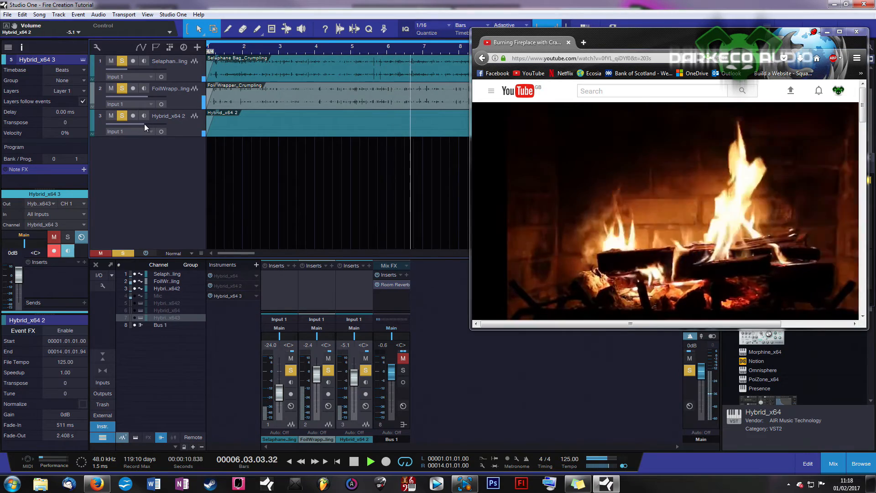
pyautogui.moveTo(144, 124)
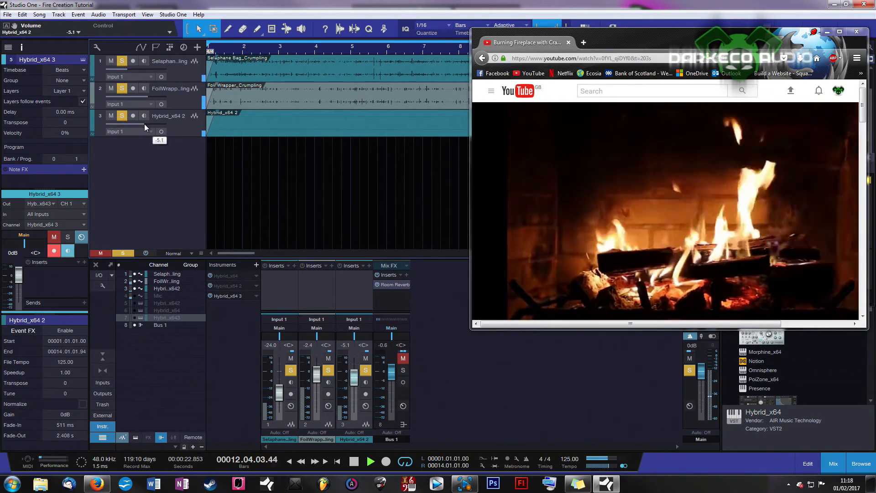
pyautogui.moveTo(144, 124); pyautogui.dragTo(155, 123)
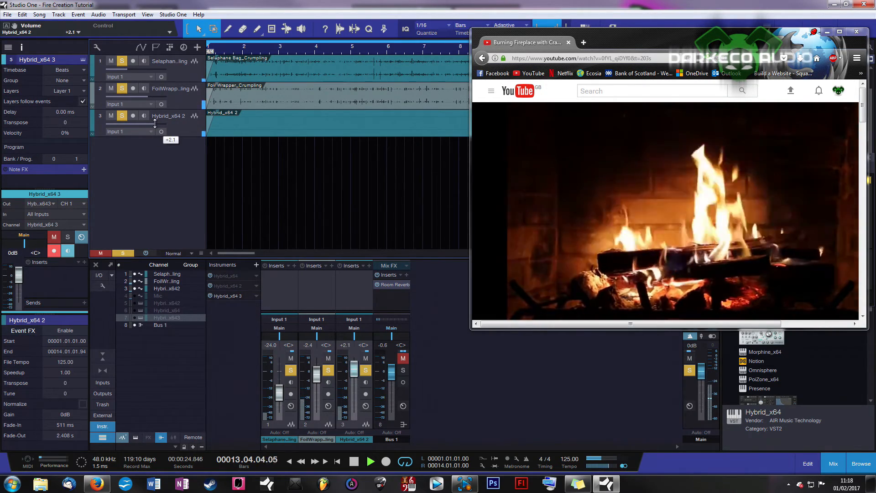
pyautogui.moveTo(155, 123); pyautogui.dragTo(149, 124)
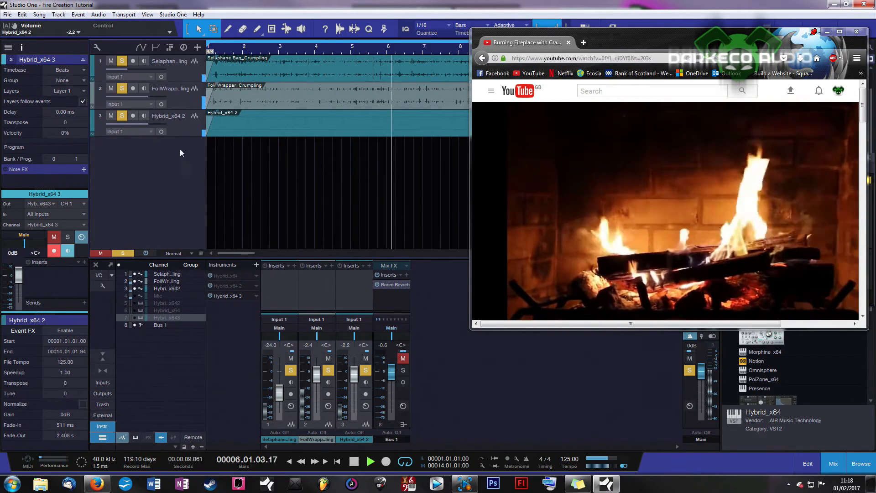
pyautogui.moveTo(672, 273)
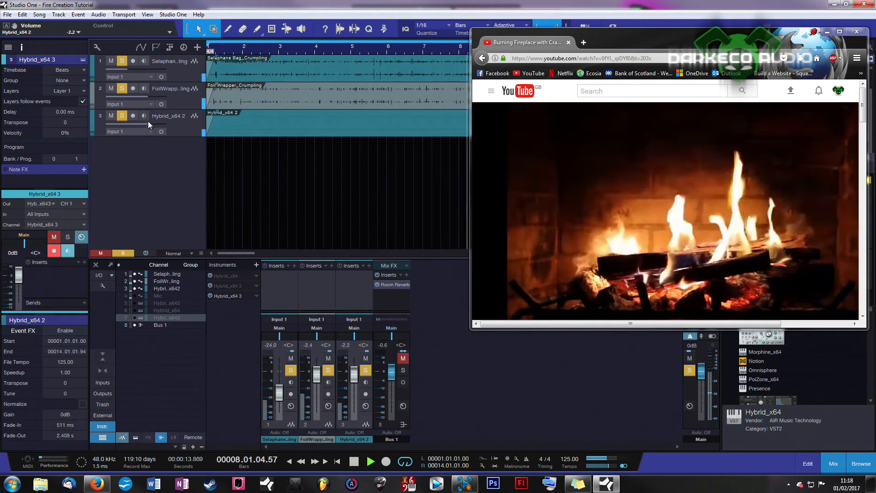
pyautogui.moveTo(148, 124)
pyautogui.moveTo(148, 124); pyautogui.dragTo(142, 124)
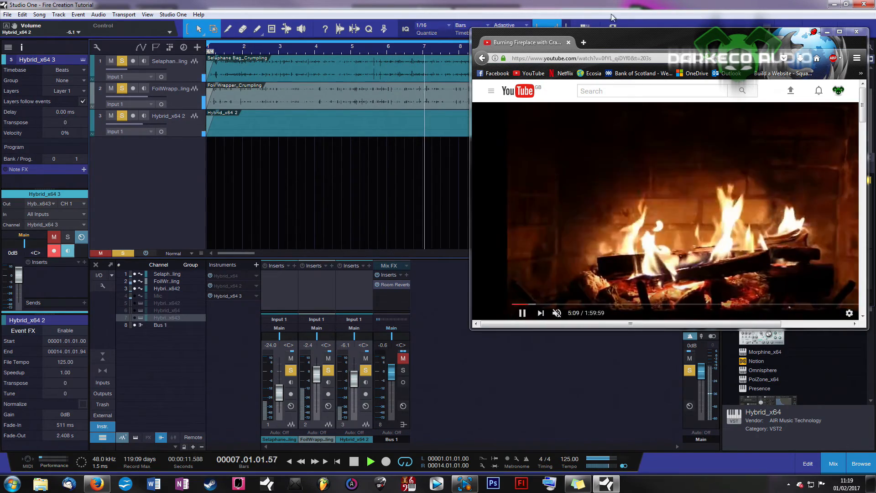
# Reposition and minimize the fireplace video window to examine the Room Reverb on Bus 1, keeping its effect window clear of the mixer.
pyautogui.moveTo(616, 37); pyautogui.dragTo(615, 21)
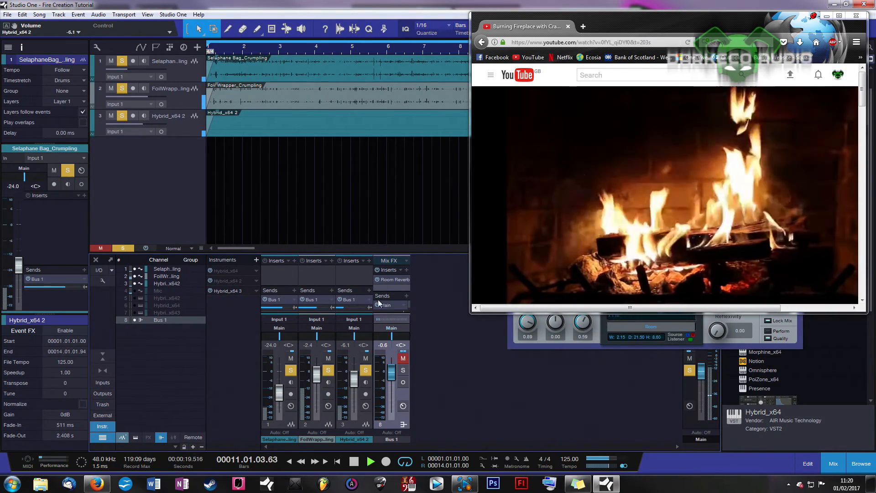
pyautogui.click(588, 338)
pyautogui.moveTo(619, 20); pyautogui.dragTo(207, 6)
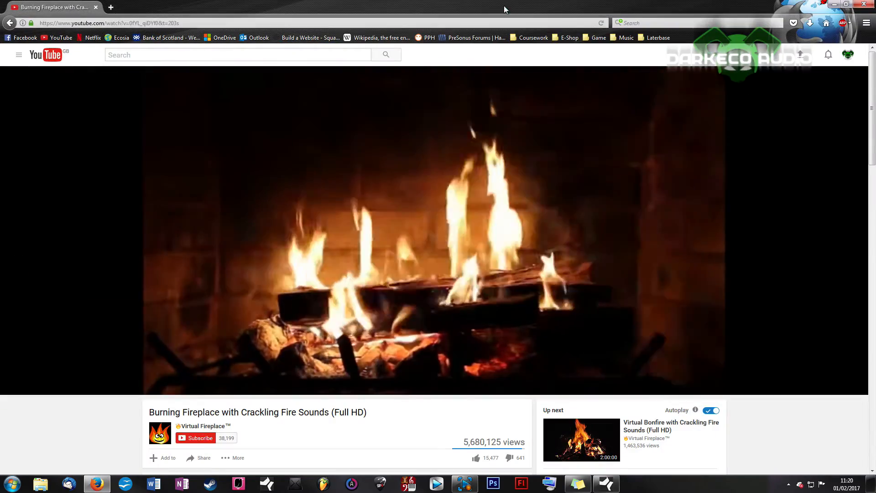
pyautogui.doubleClick(504, 9)
pyautogui.moveTo(627, 22); pyautogui.dragTo(255, 127)
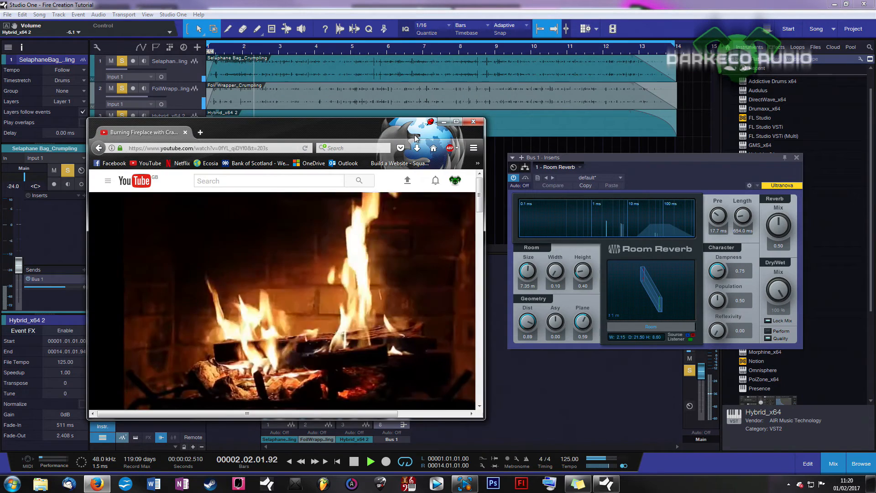
pyautogui.click(443, 122)
pyautogui.moveTo(695, 155); pyautogui.dragTo(596, 140)
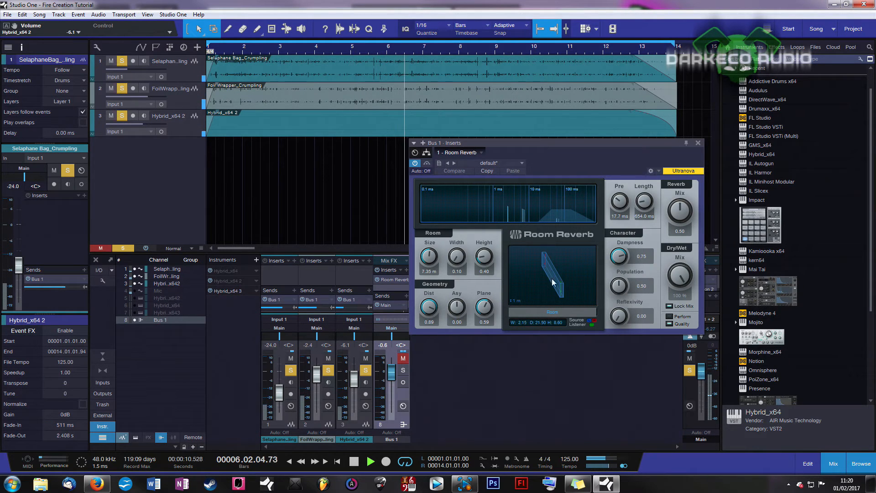
pyautogui.moveTo(528, 146); pyautogui.dragTo(612, 144)
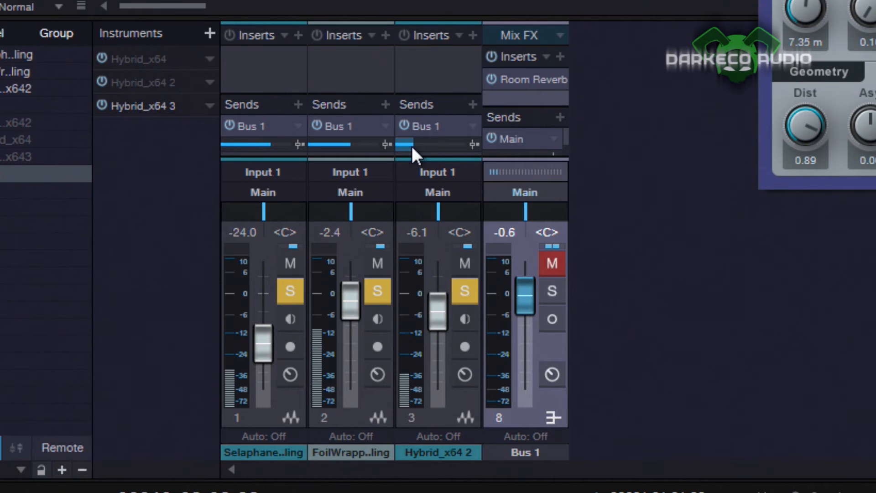
# Review the three tracks' sends to Bus 1, and unmute and solo that bus during playback.
pyautogui.moveTo(413, 147)
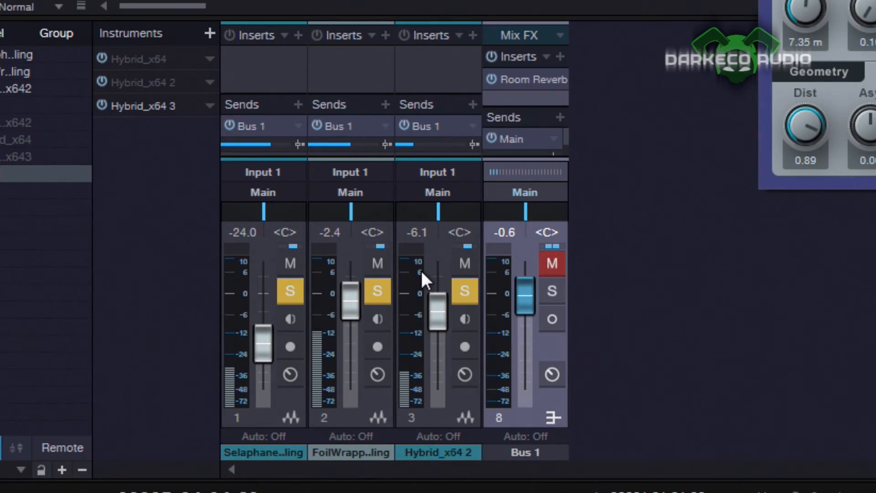
pyautogui.moveTo(421, 270)
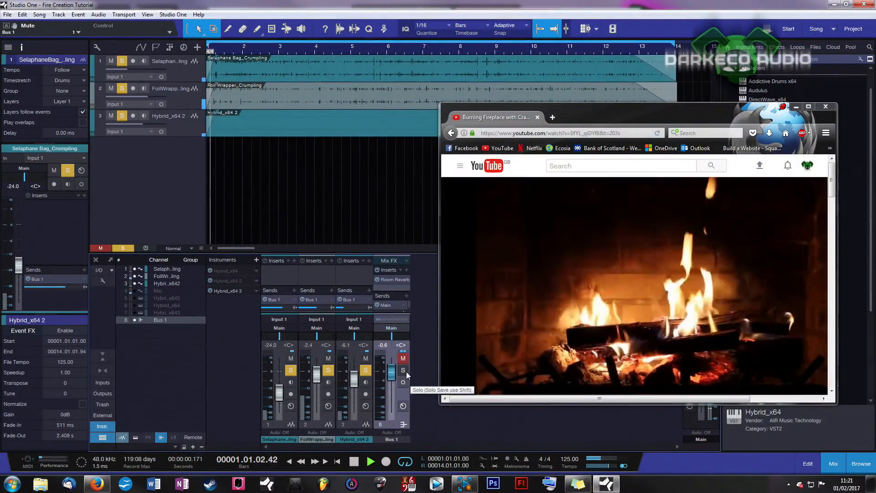
pyautogui.click(406, 373)
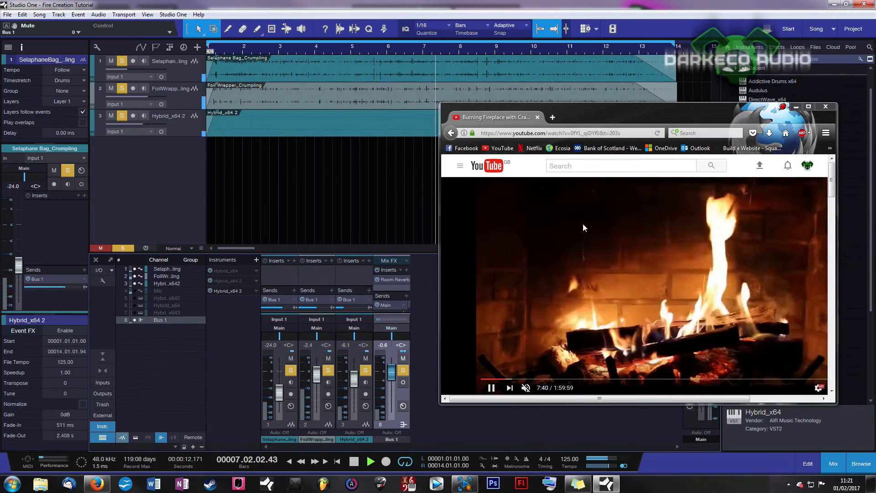
# Audition the mix with Bus 1's reverb against the fireplace video, repositioning the browser window around the tracks and maximizing it.
pyautogui.moveTo(656, 114); pyautogui.dragTo(685, 169)
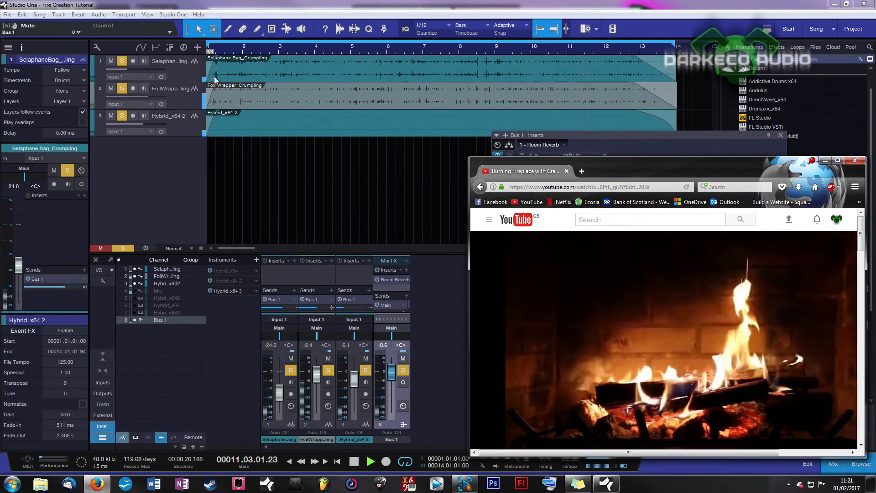
pyautogui.click(161, 77)
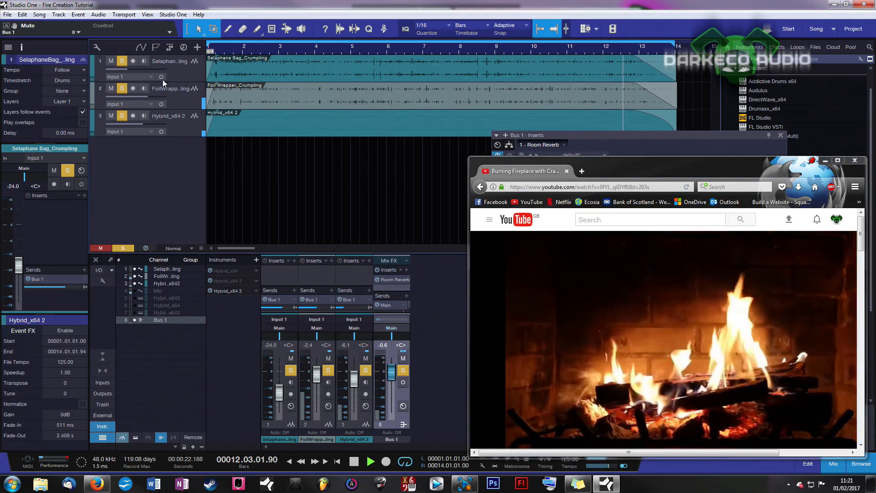
pyautogui.moveTo(644, 173); pyautogui.dragTo(624, 204)
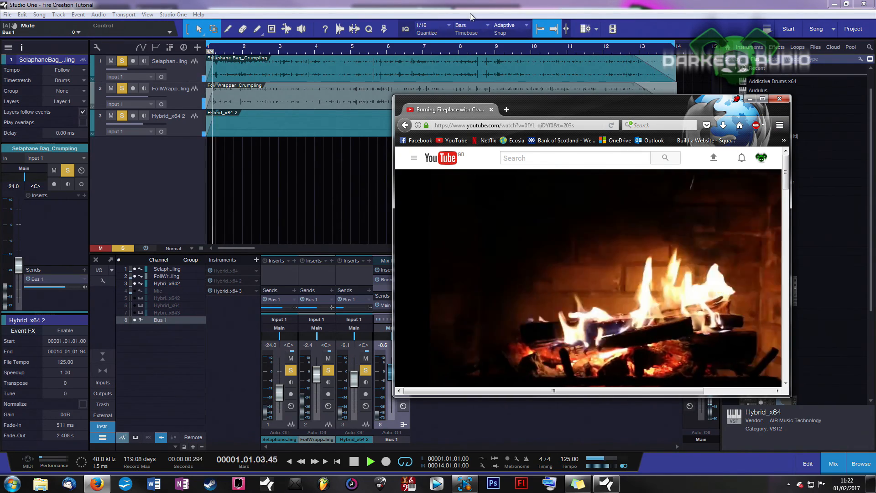
pyautogui.moveTo(540, 109); pyautogui.dragTo(588, 135)
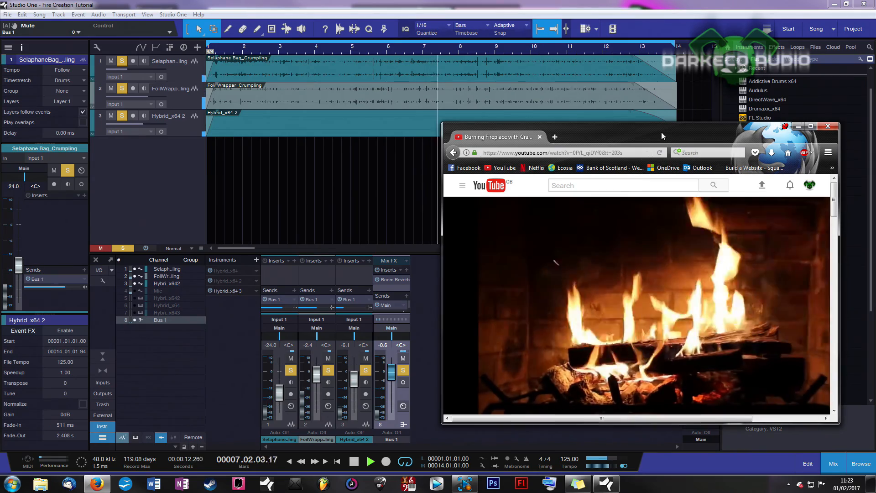
pyautogui.moveTo(661, 135); pyautogui.dragTo(360, 94)
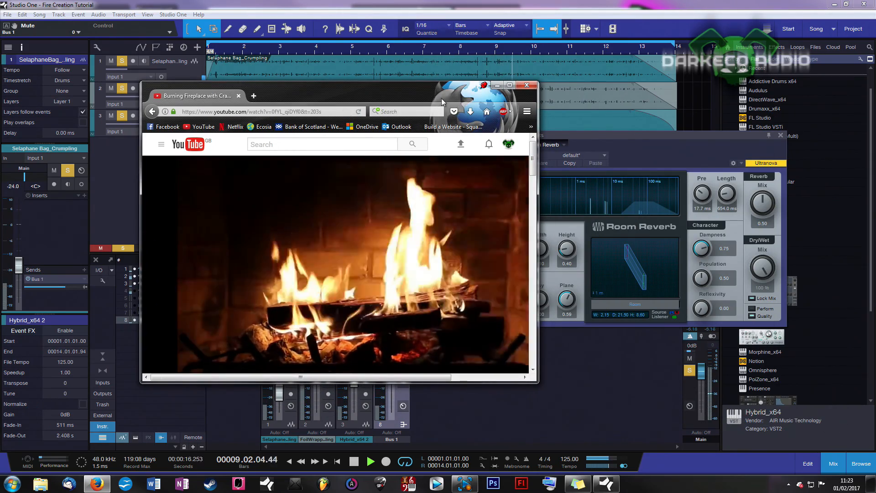
pyautogui.click(509, 85)
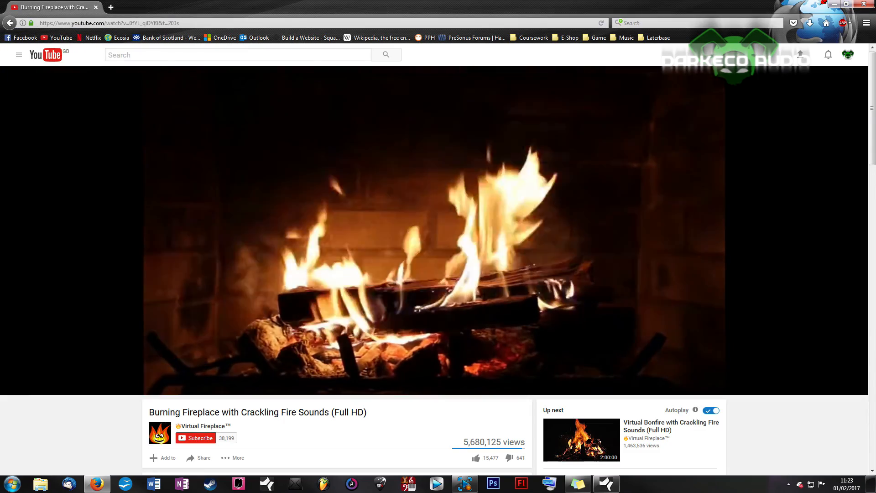